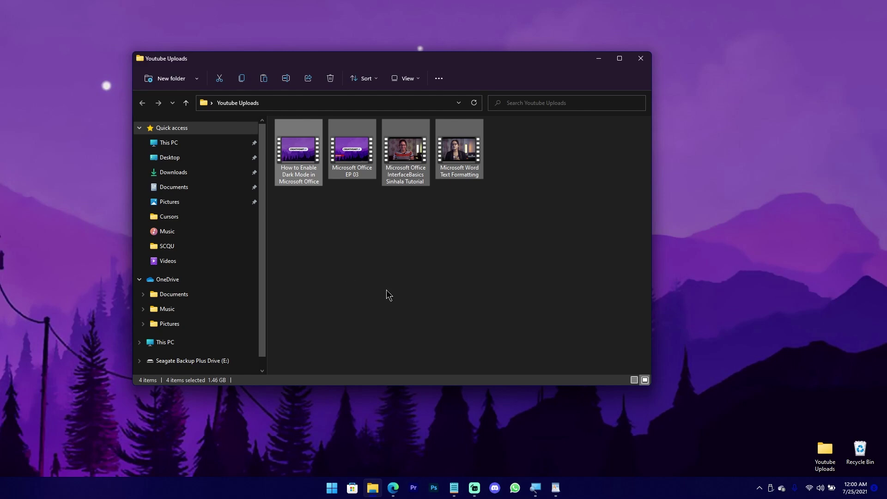
pyautogui.click(526, 155)
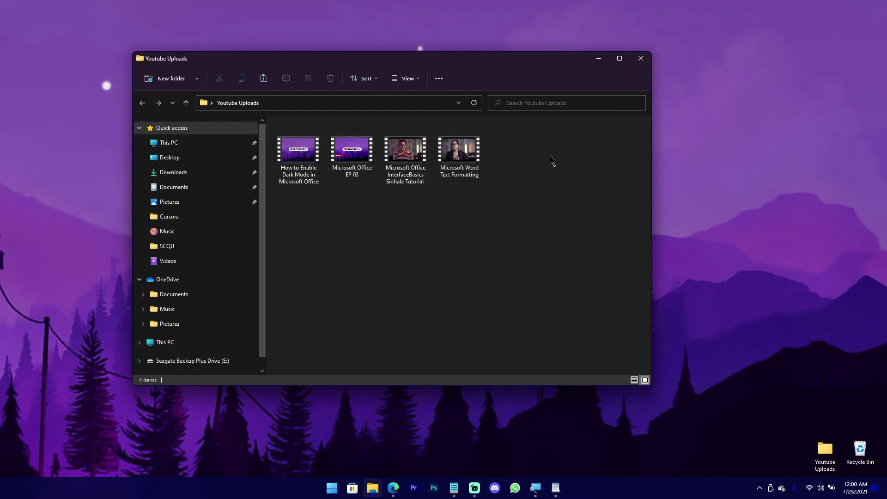
pyautogui.moveTo(550, 155); pyautogui.dragTo(294, 183)
pyautogui.press('Delete')
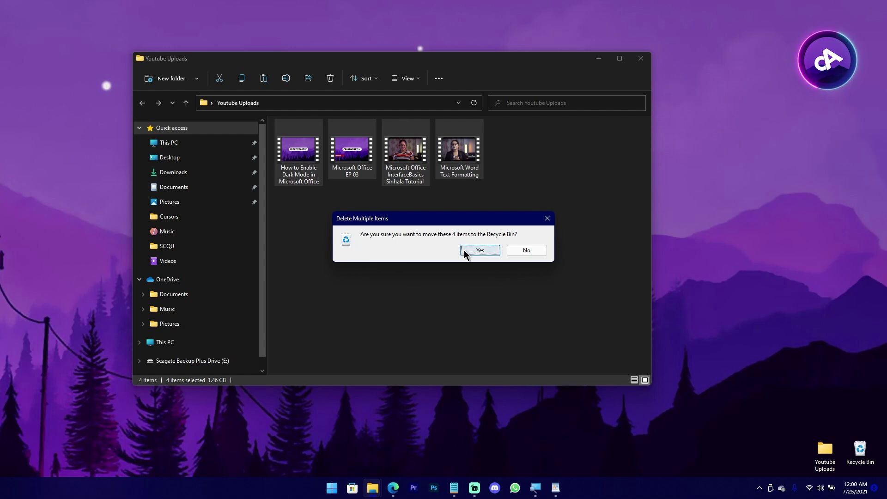
pyautogui.click(545, 219)
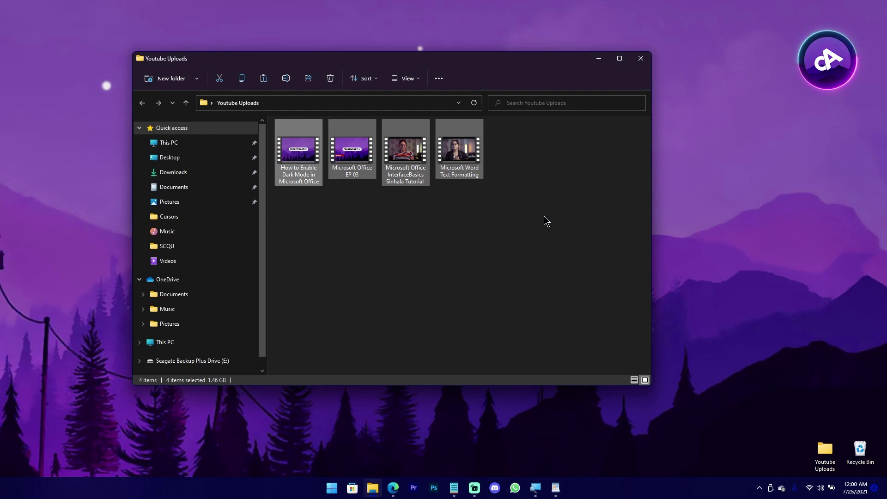
pyautogui.click(544, 216)
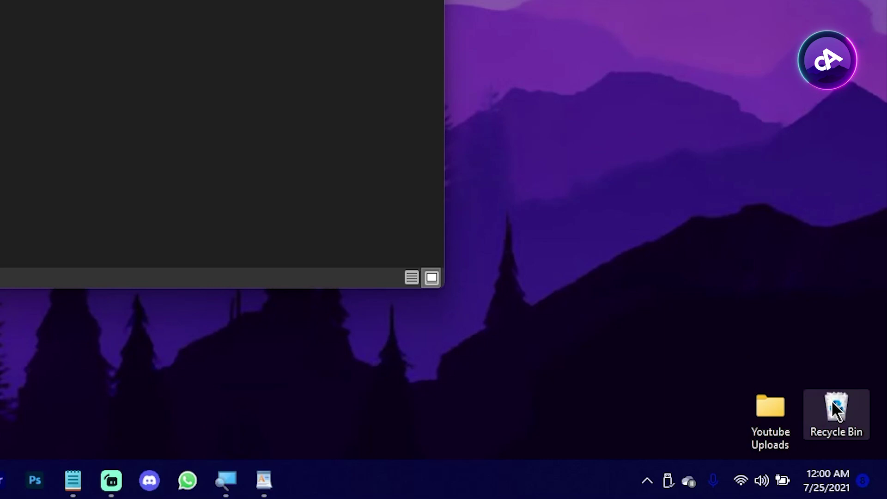
# Open the Recycle Bin properties to review its size and delete confirmation settings, and close them unchanged
pyautogui.rightClick(836, 409)
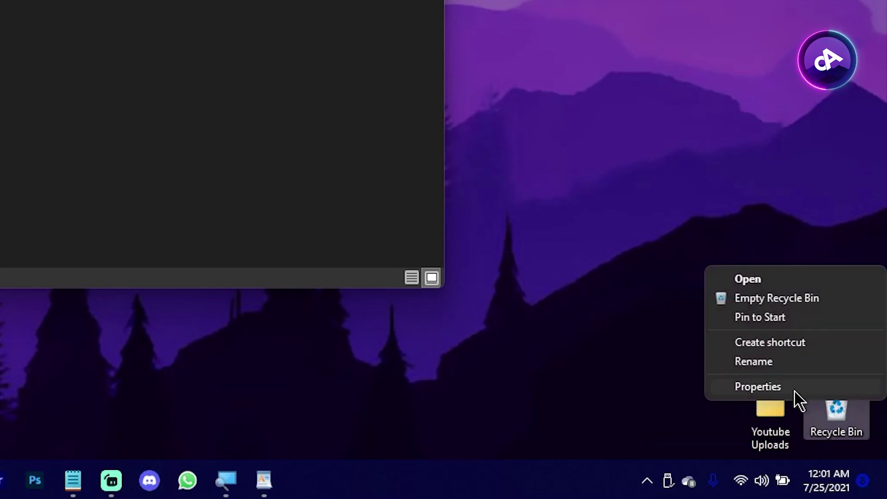
pyautogui.click(758, 387)
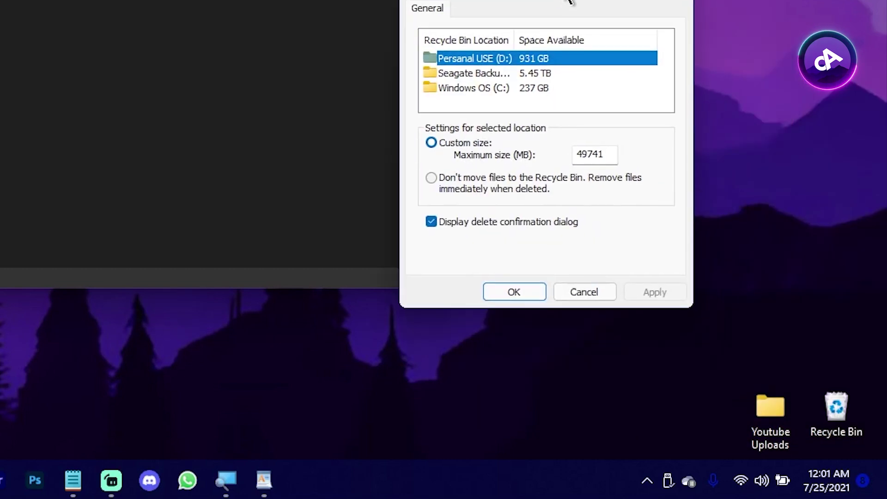
pyautogui.moveTo(561, 0); pyautogui.dragTo(282, 0)
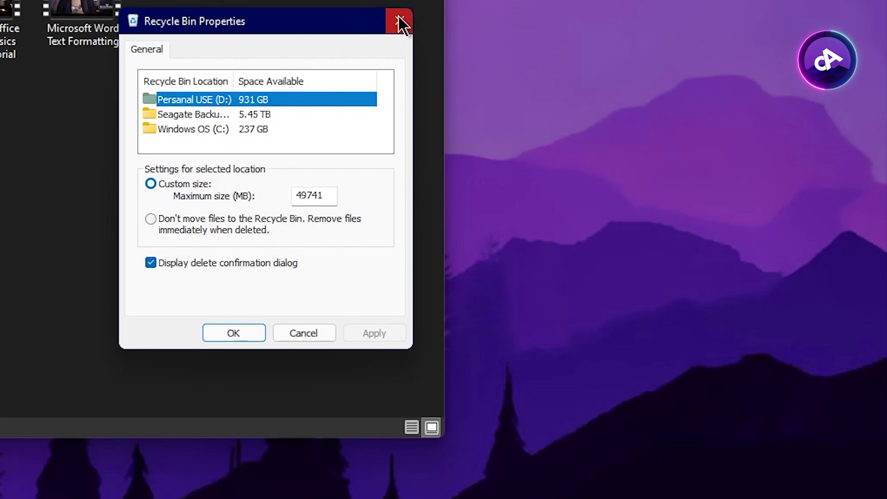
pyautogui.click(399, 21)
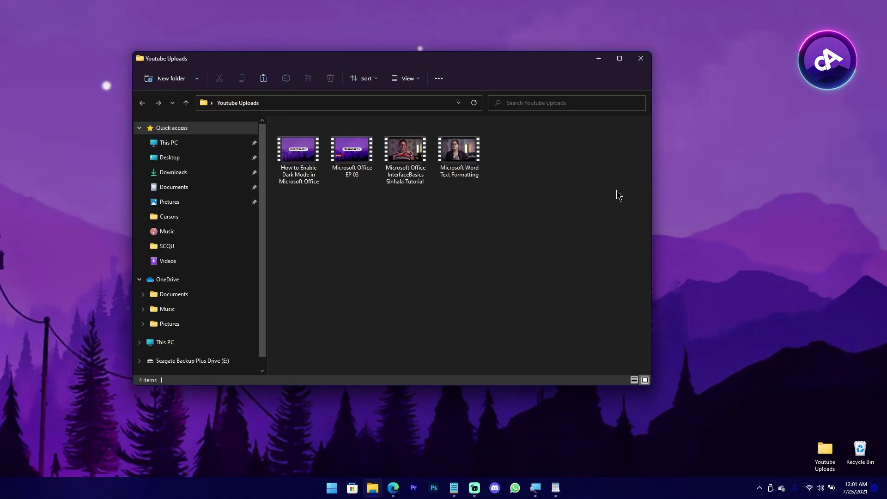
# Move all four videos in the Youtube Uploads folder to the Recycle Bin
pyautogui.moveTo(558, 147); pyautogui.dragTo(283, 198)
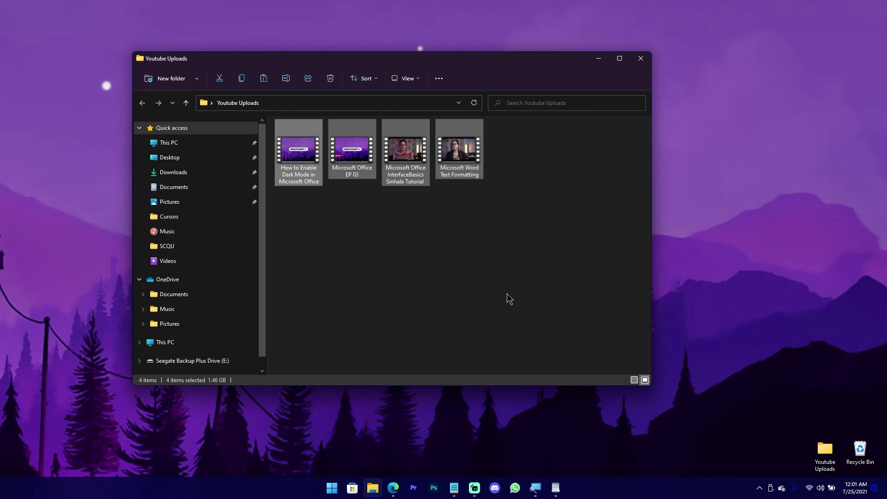
pyautogui.press('Delete')
pyautogui.click(481, 250)
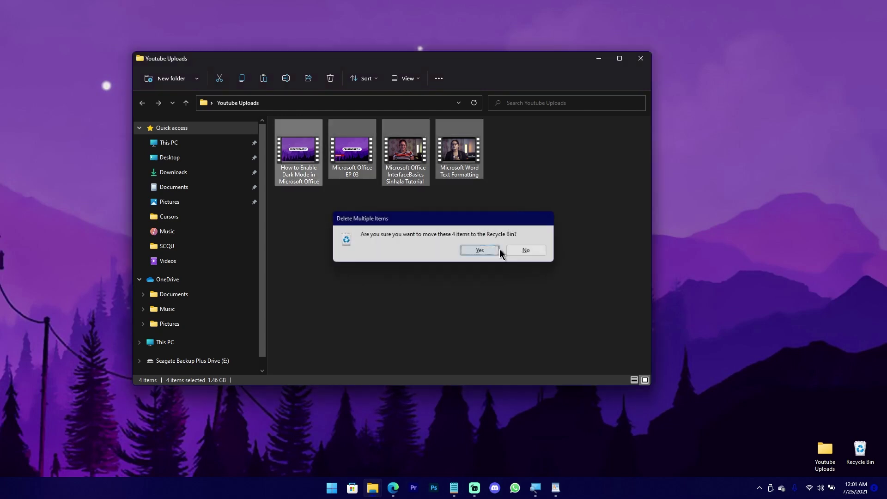
# Empty the Recycle Bin permanently and close the Youtube Uploads folder window
pyautogui.click(858, 451)
pyautogui.rightClick(858, 451)
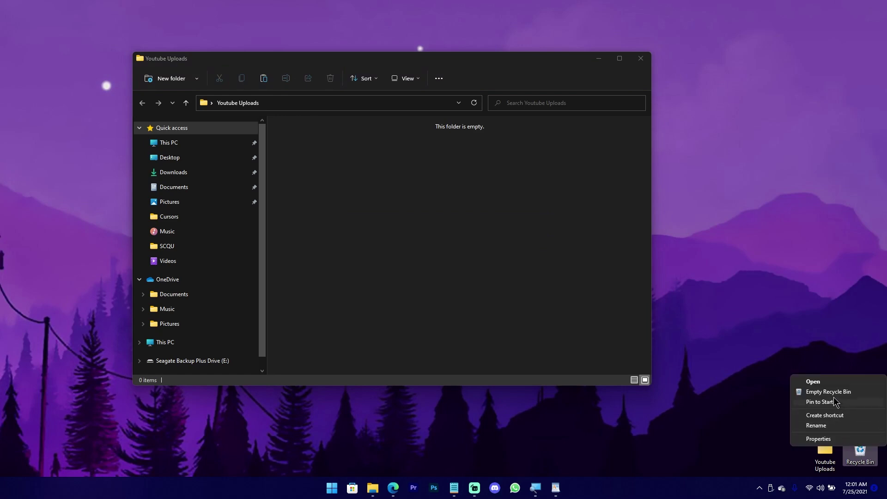
pyautogui.click(850, 393)
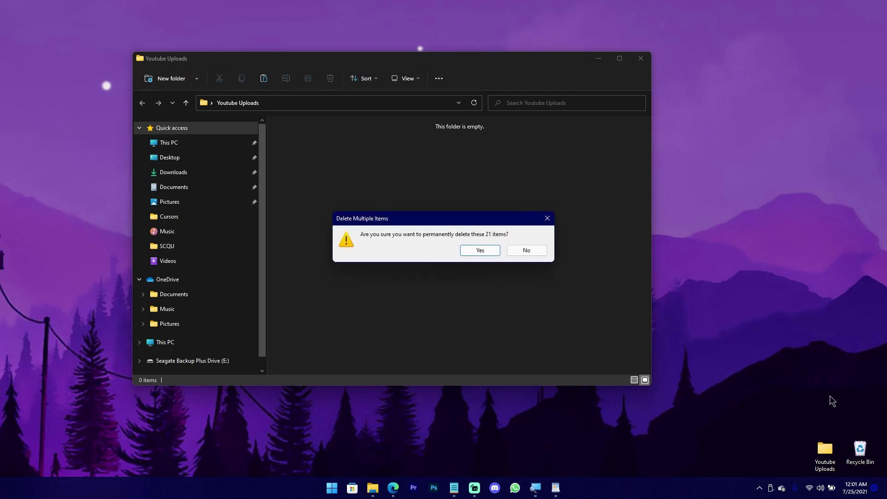
pyautogui.click(488, 254)
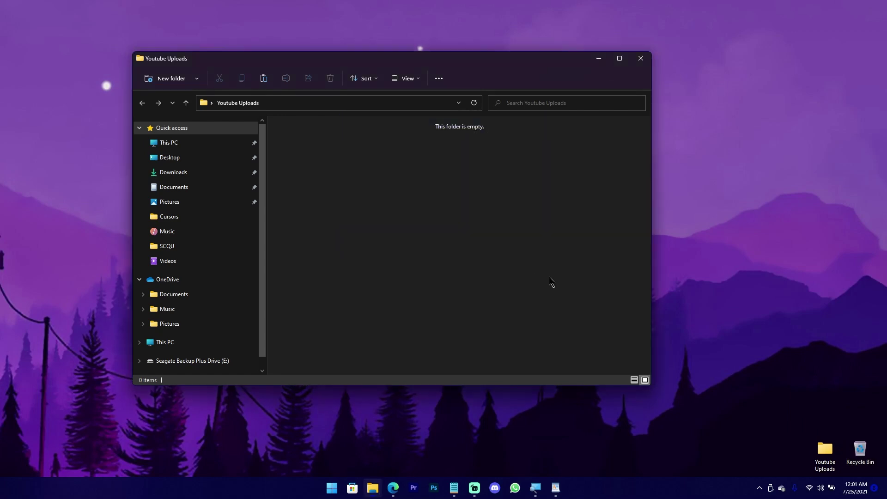
pyautogui.click(640, 65)
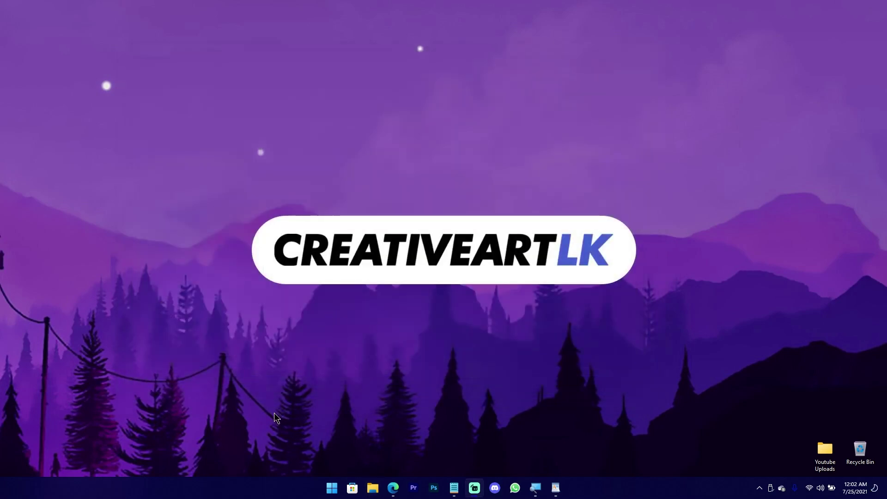
# Search the installed apps for "4ddig" and launch Tenorshare 4DDiG
pyautogui.click(334, 488)
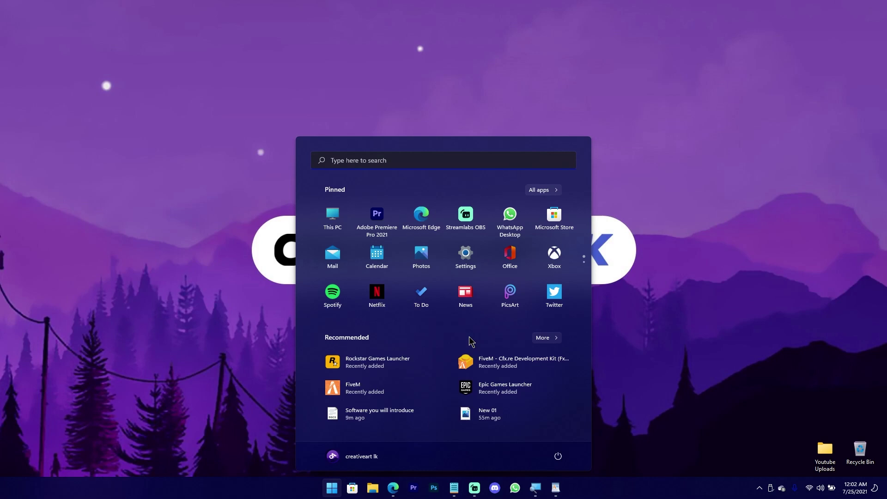
pyautogui.write('4')
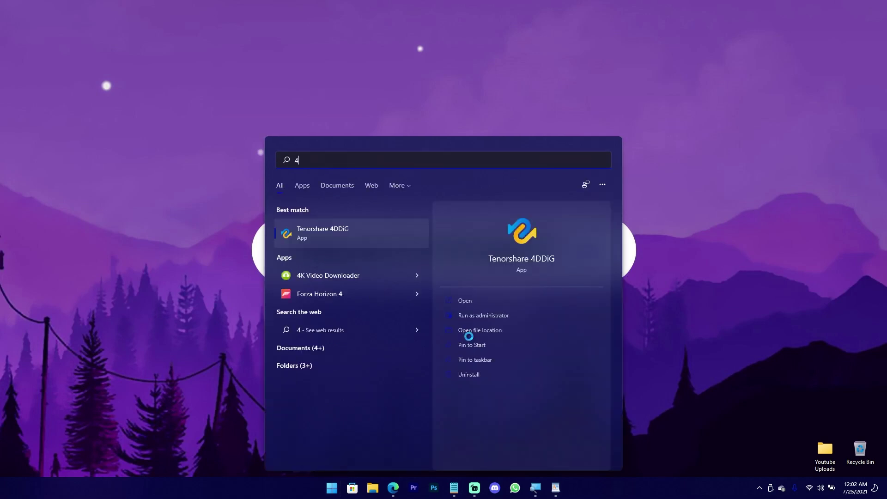
pyautogui.write('d')
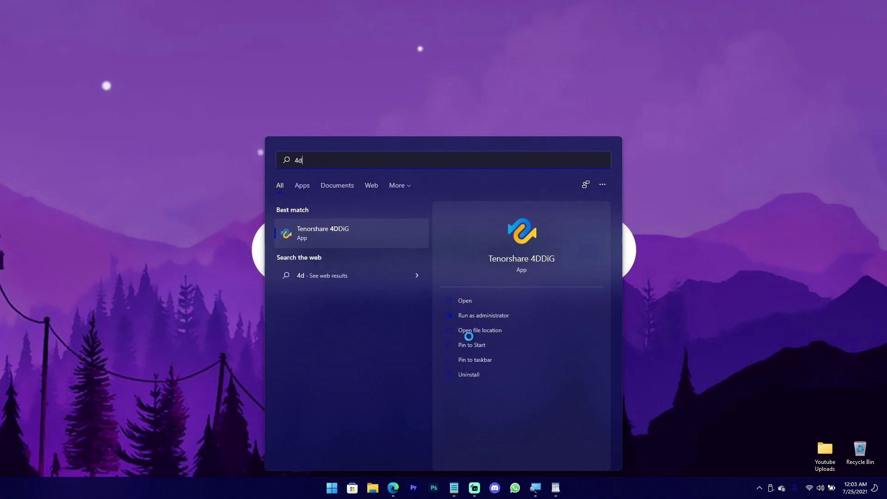
pyautogui.write('dig')
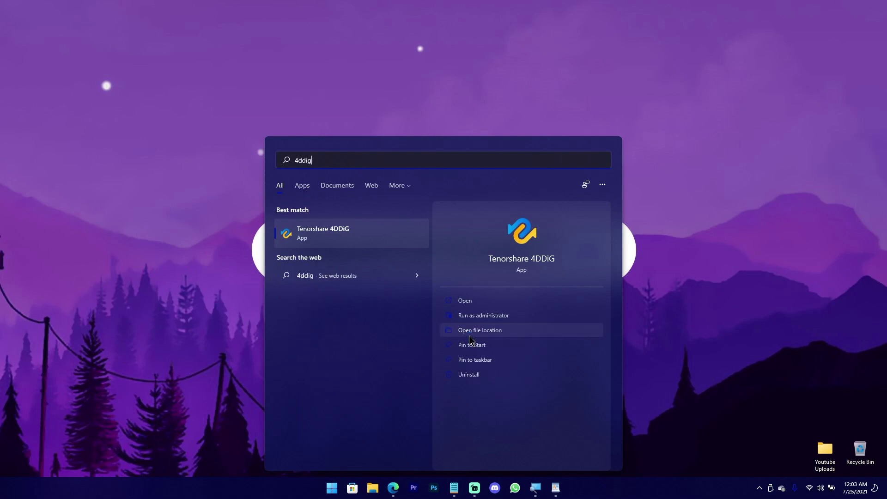
pyautogui.click(323, 234)
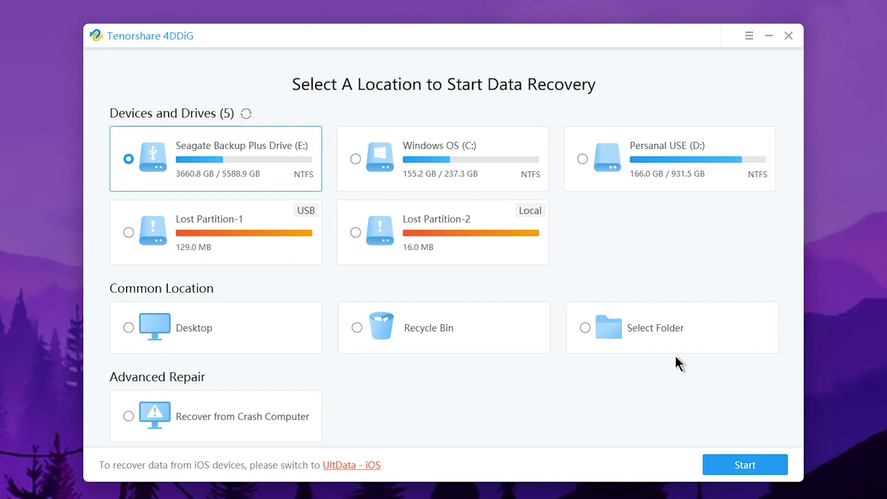
# Scan the Youtube Uploads folder under the user's Desktop on Windows OS (C:) for recoverable files
pyautogui.click(668, 333)
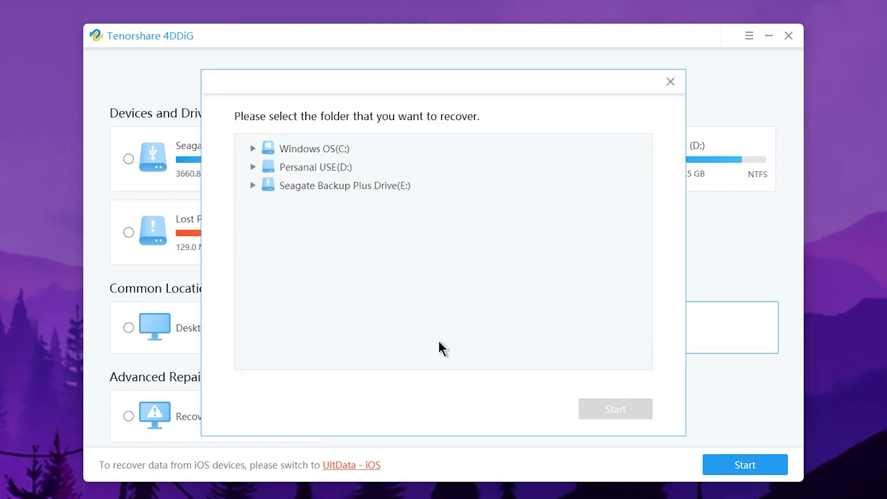
pyautogui.click(253, 149)
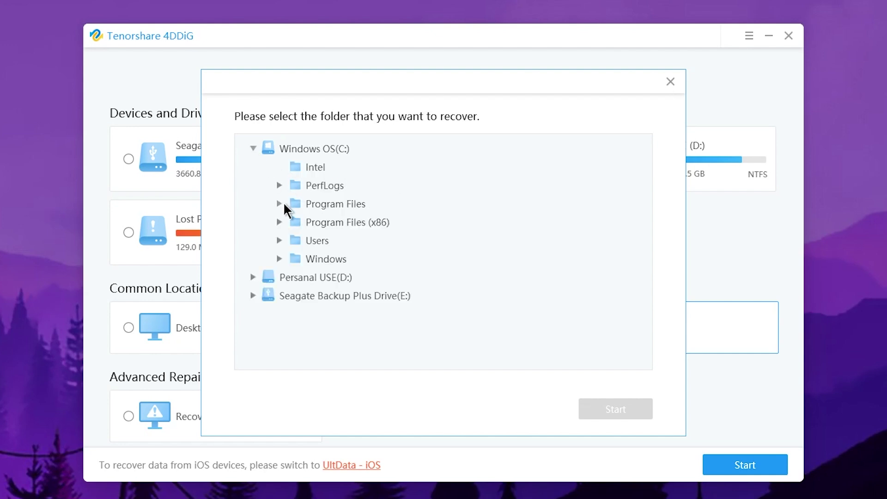
pyautogui.click(279, 240)
pyautogui.click(305, 277)
pyautogui.click(332, 332)
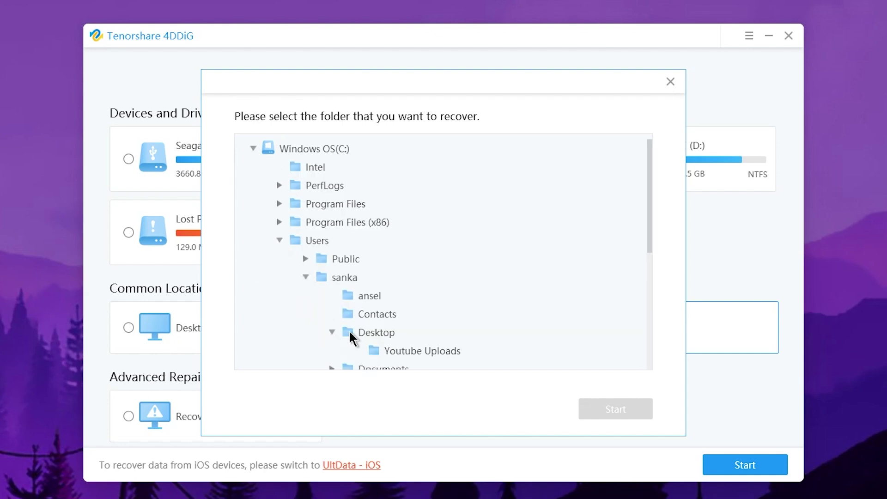
pyautogui.scroll(-2, 430, 328)
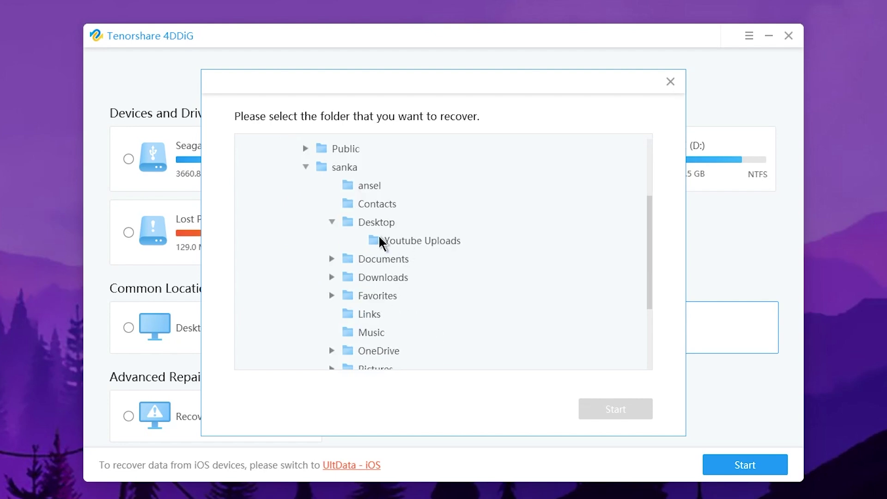
pyautogui.click(448, 240)
pyautogui.click(618, 409)
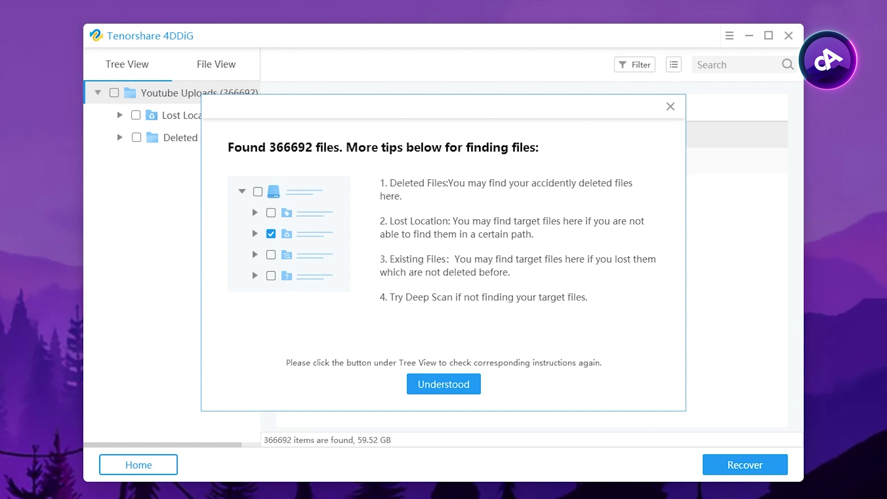
# Dismiss the file-finding tips and browse Deleted Files down to the Youtube Uploads folder under the user's Desktop
pyautogui.click(429, 387)
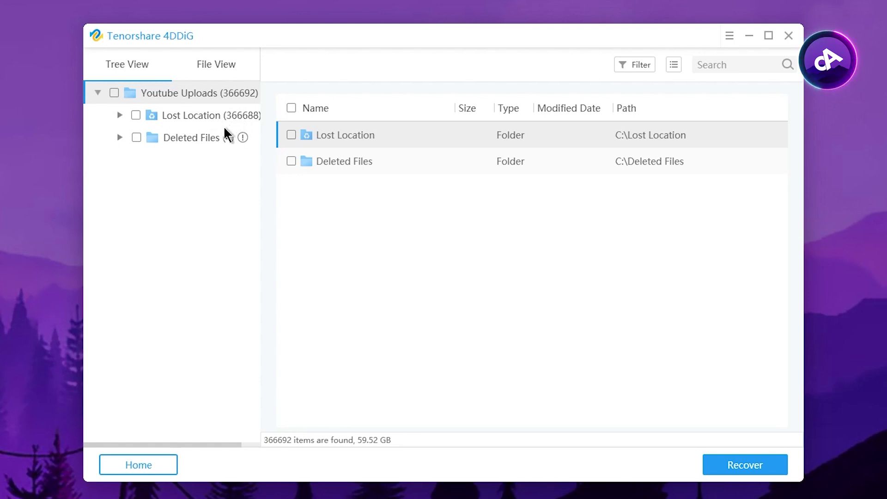
pyautogui.click(197, 139)
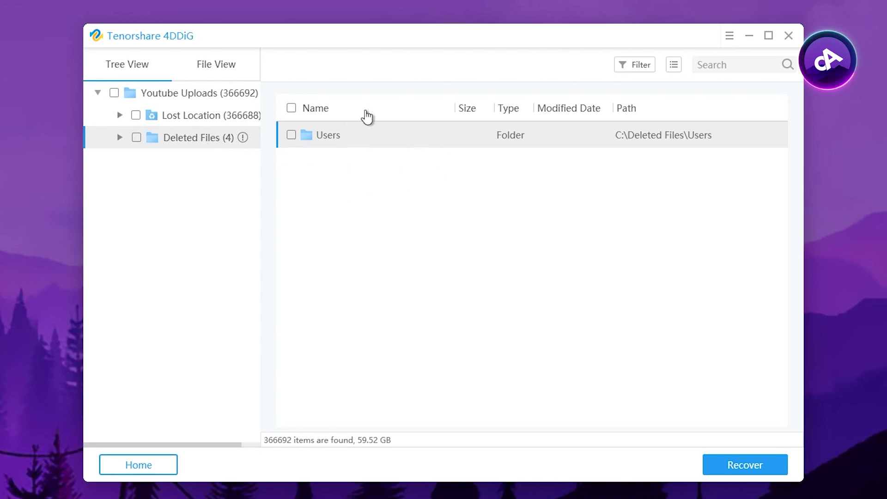
pyautogui.doubleClick(336, 135)
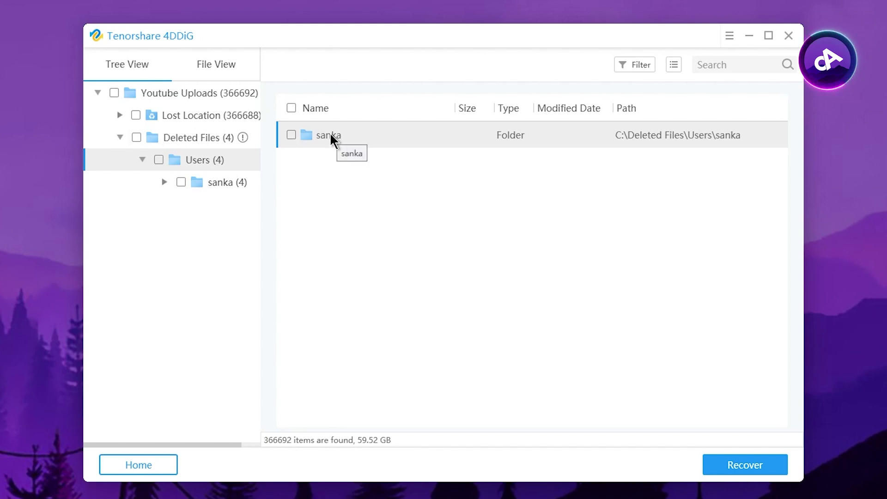
pyautogui.doubleClick(331, 136)
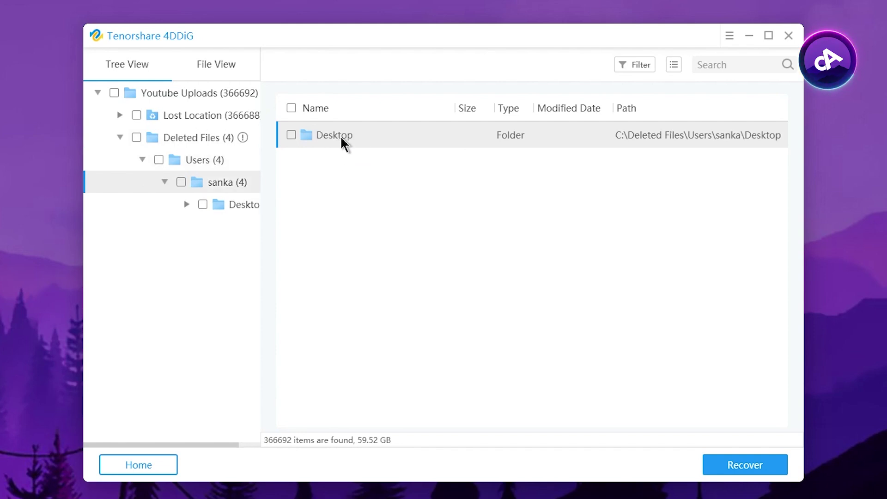
pyautogui.doubleClick(342, 137)
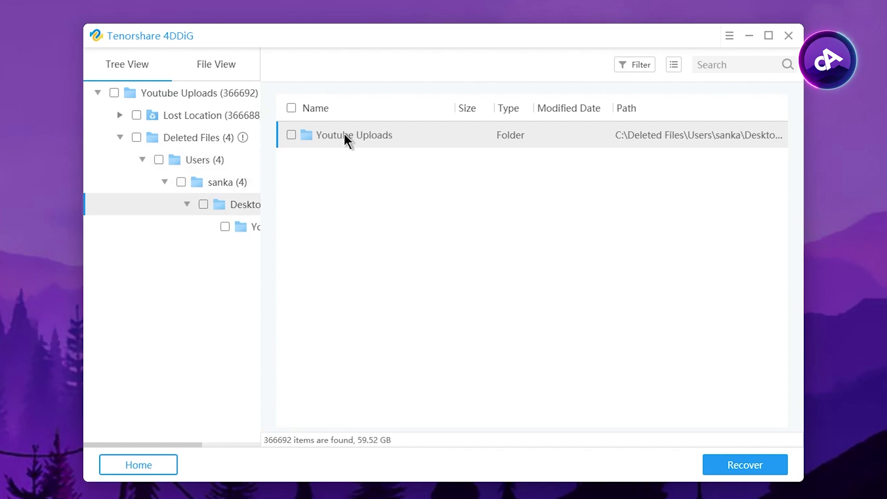
pyautogui.doubleClick(370, 141)
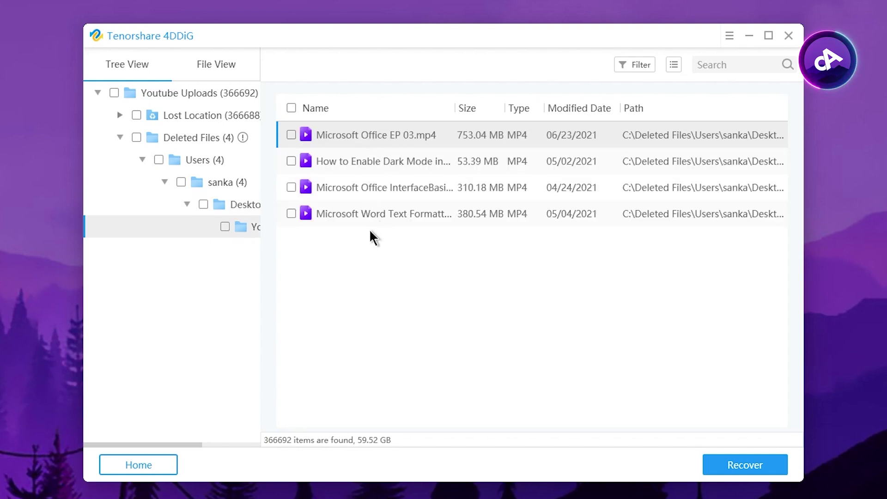
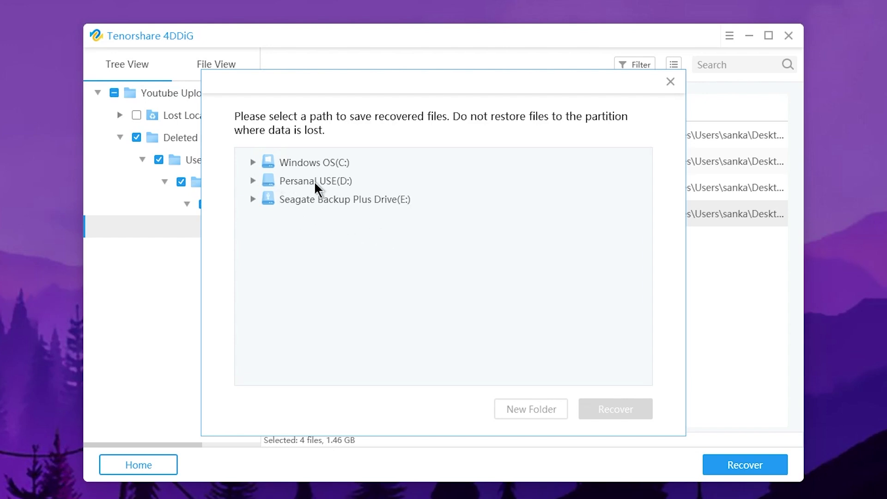
# Recover the four selected videos into a new folder named New Save inside creativeart inc on Persanal USE(D:)
pyautogui.click(335, 179)
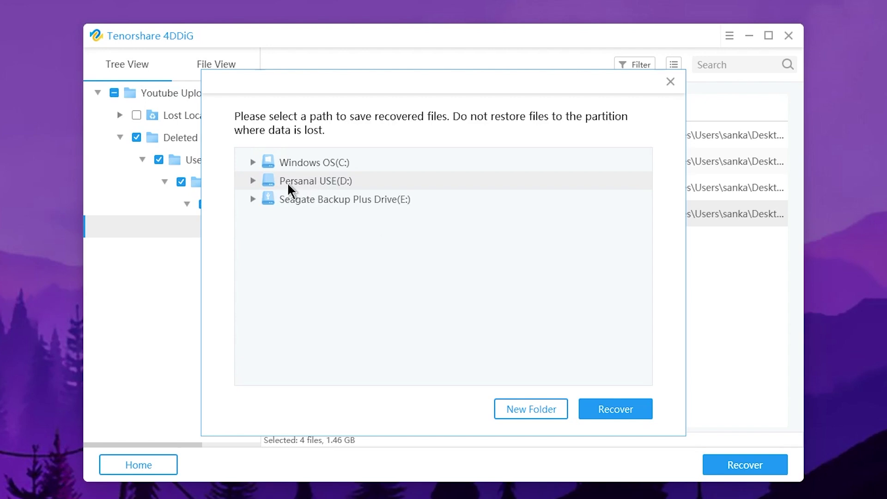
pyautogui.click(253, 180)
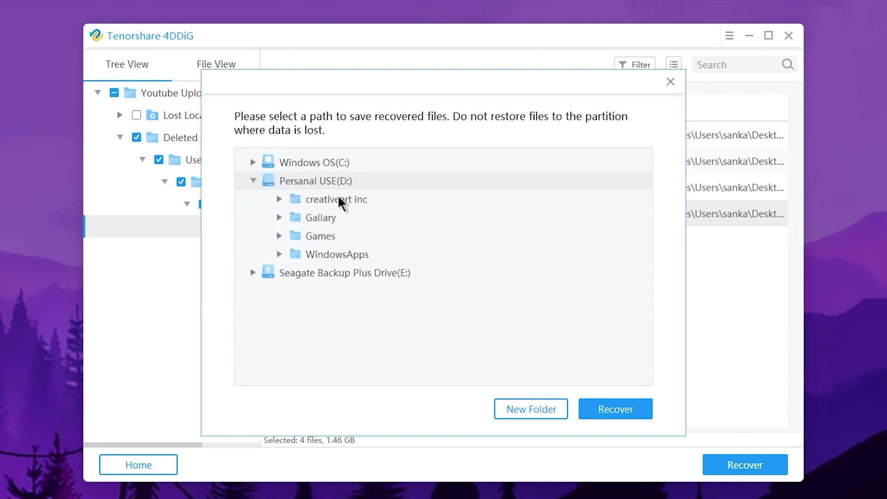
pyautogui.doubleClick(353, 201)
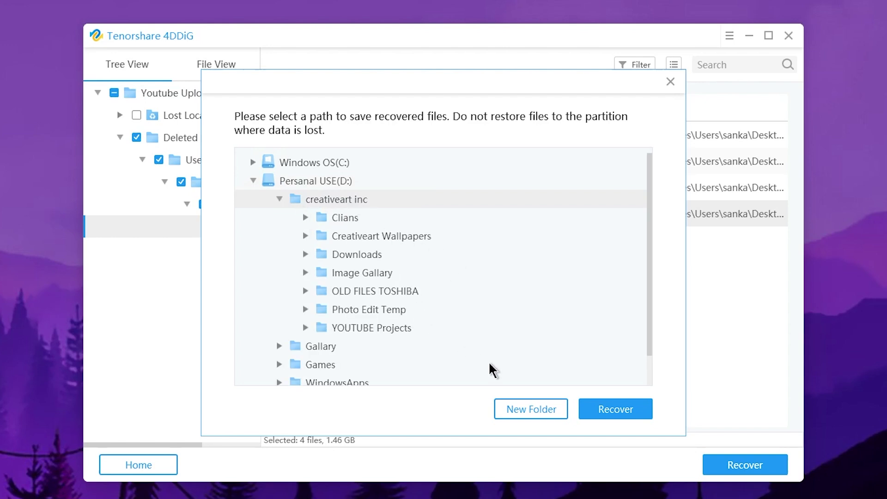
pyautogui.click(542, 415)
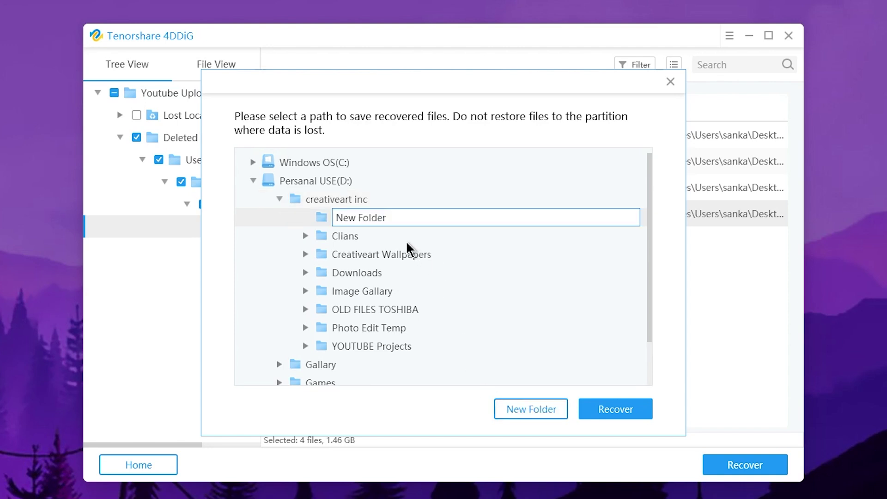
pyautogui.moveTo(400, 220); pyautogui.dragTo(288, 218)
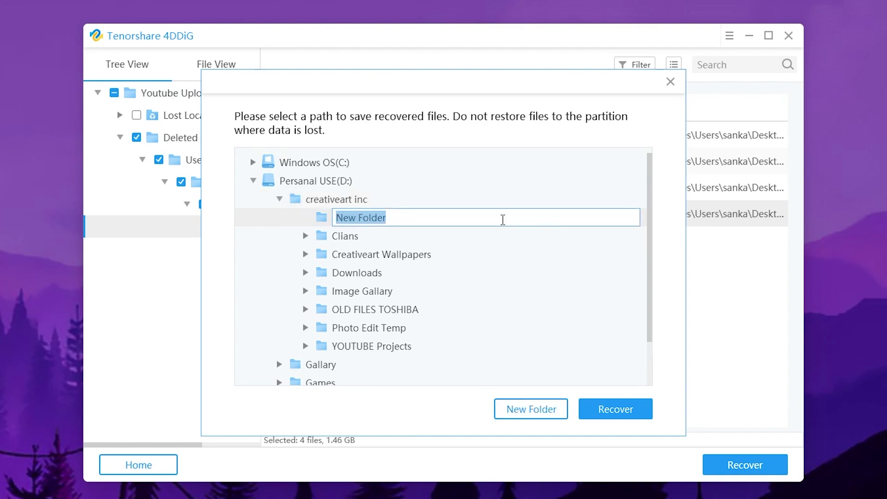
pyautogui.write('New save')
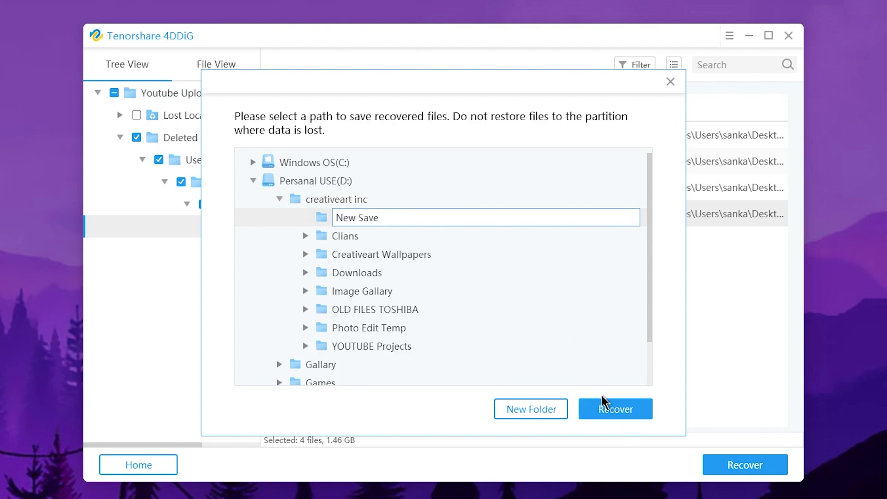
pyautogui.click(613, 408)
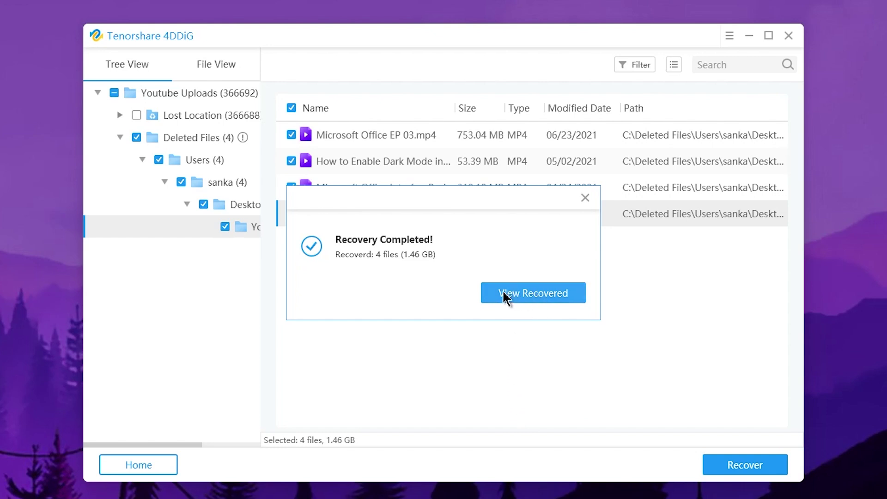
# View the recovered files and browse from C through Deleted Files down to the recovered Youtube Uploads folder
pyautogui.click(536, 296)
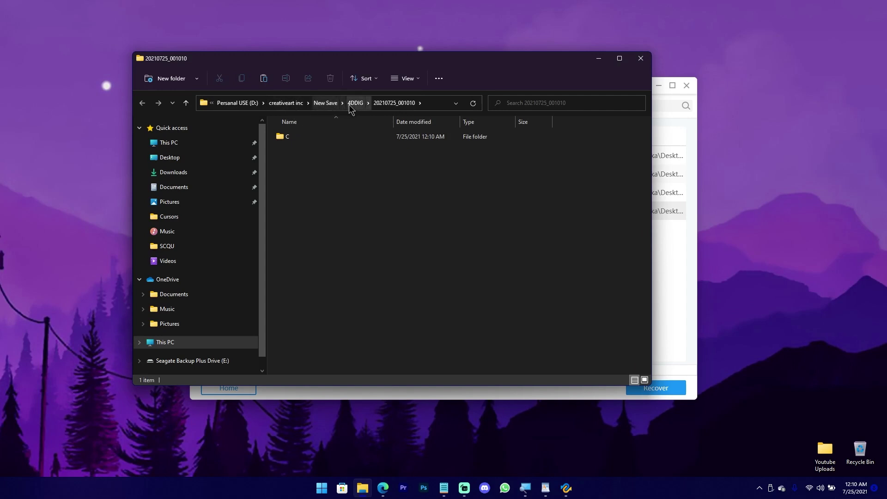
pyautogui.doubleClick(297, 137)
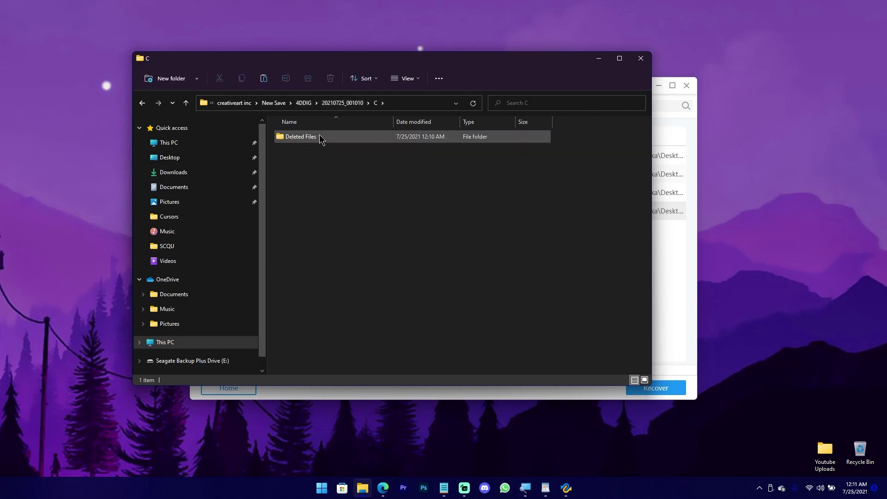
pyautogui.doubleClick(323, 137)
pyautogui.doubleClick(312, 138)
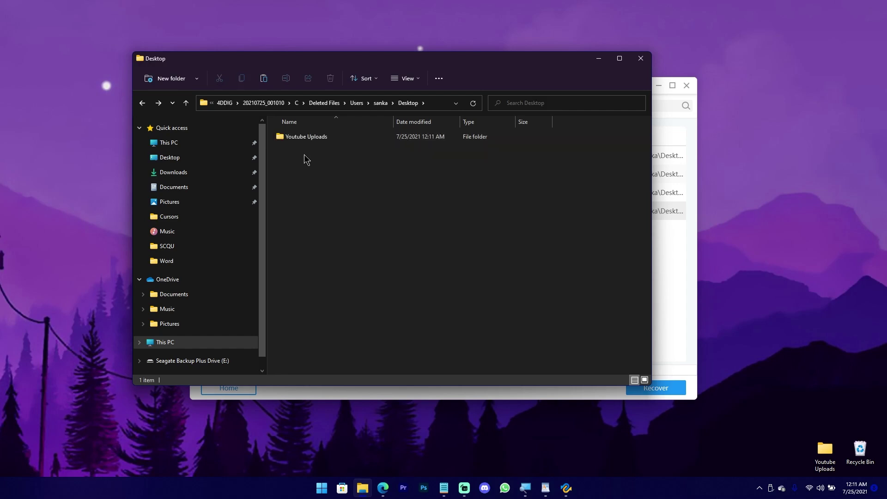
pyautogui.moveTo(316, 144)
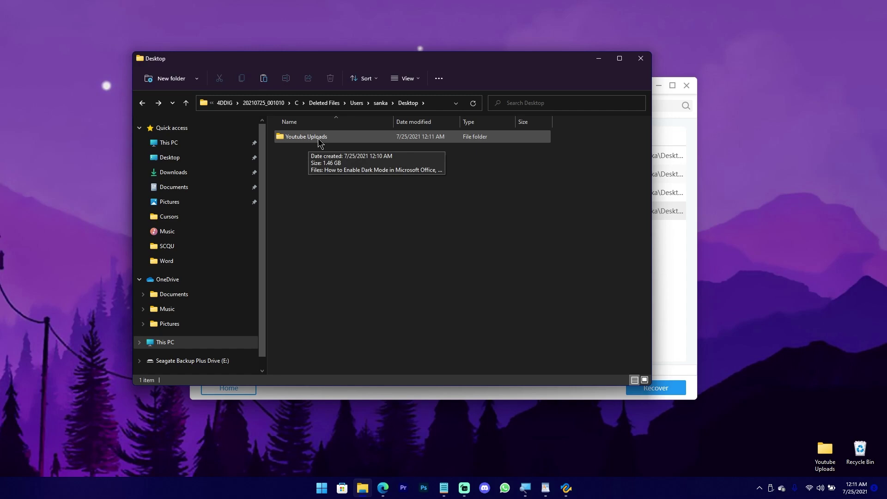
pyautogui.doubleClick(318, 138)
pyautogui.moveTo(286, 213); pyautogui.dragTo(496, 135)
# Play the recovered How to Enable Dark Mode in Microsoft Office video and skip through it to check playback
pyautogui.doubleClick(306, 160)
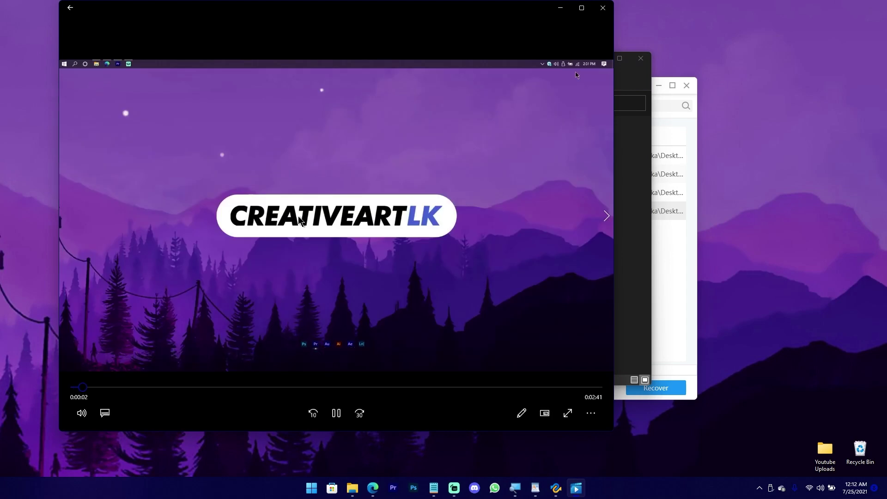
pyautogui.click(259, 388)
pyautogui.click(378, 389)
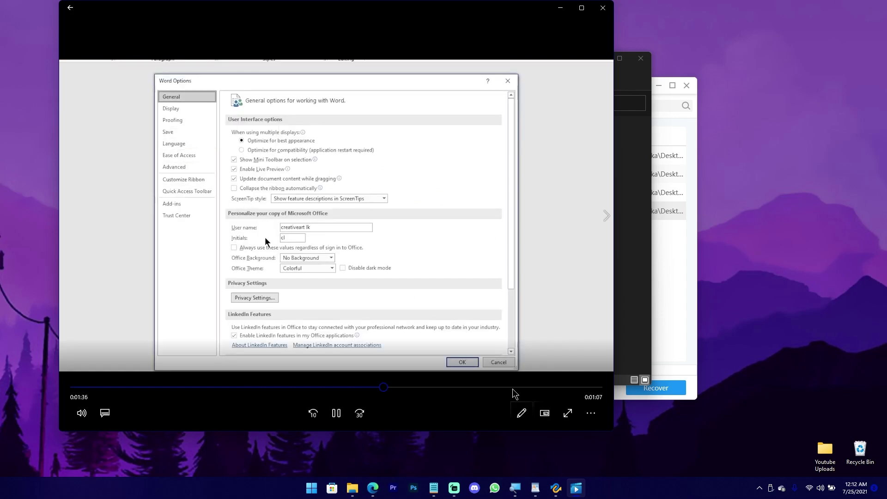
pyautogui.click(530, 389)
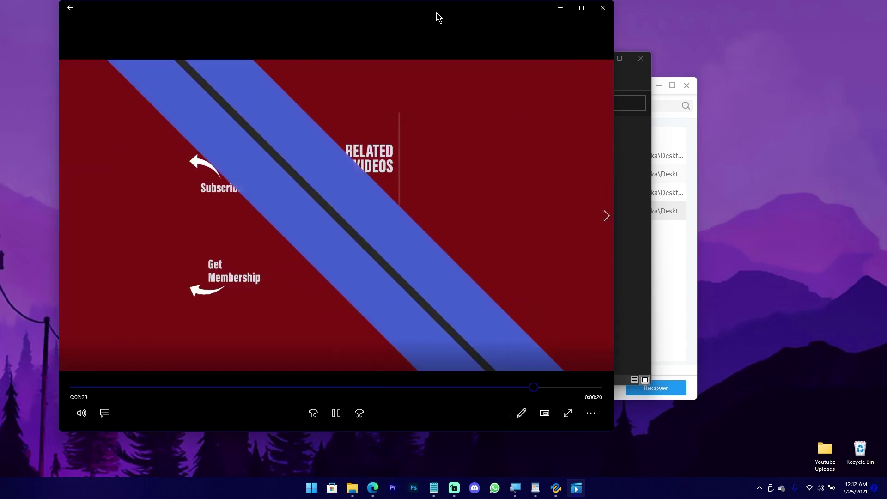
# Play the recovered Microsoft Word Text Formatting video, skip ahead to check playback, and close the player
pyautogui.moveTo(436, 12); pyautogui.dragTo(452, 266)
pyautogui.doubleClick(460, 151)
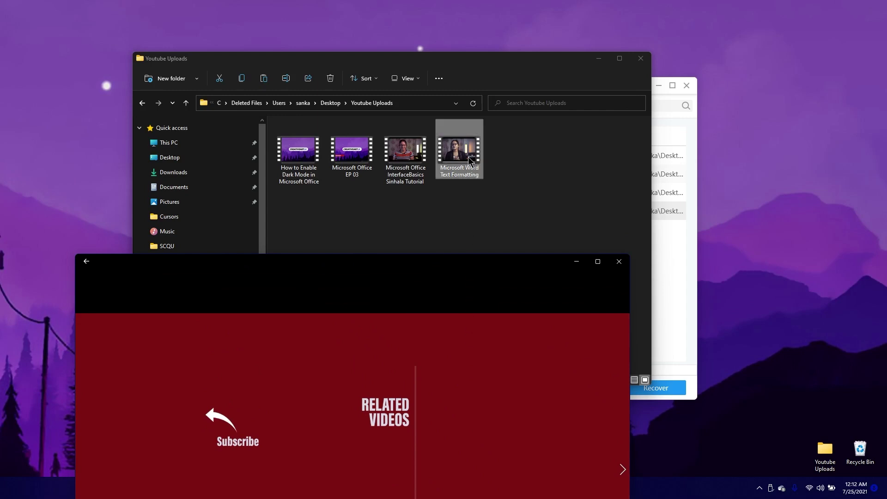
pyautogui.moveTo(447, 268); pyautogui.dragTo(448, 52)
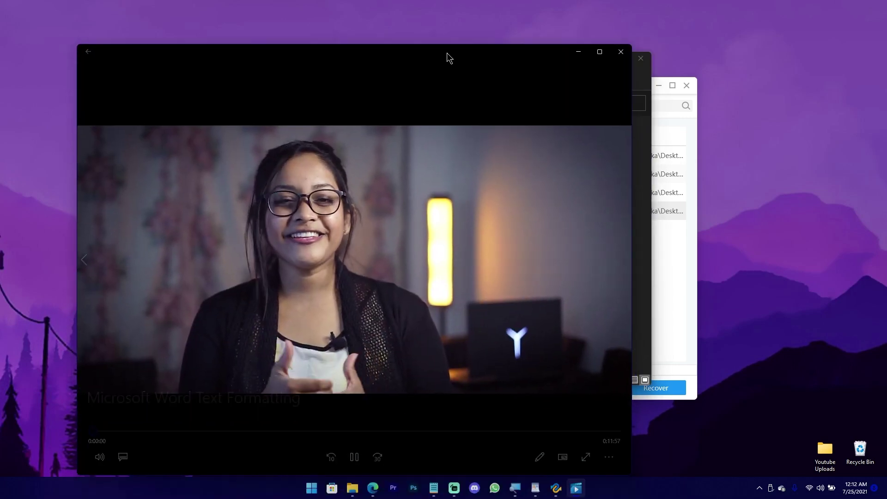
pyautogui.click(479, 420)
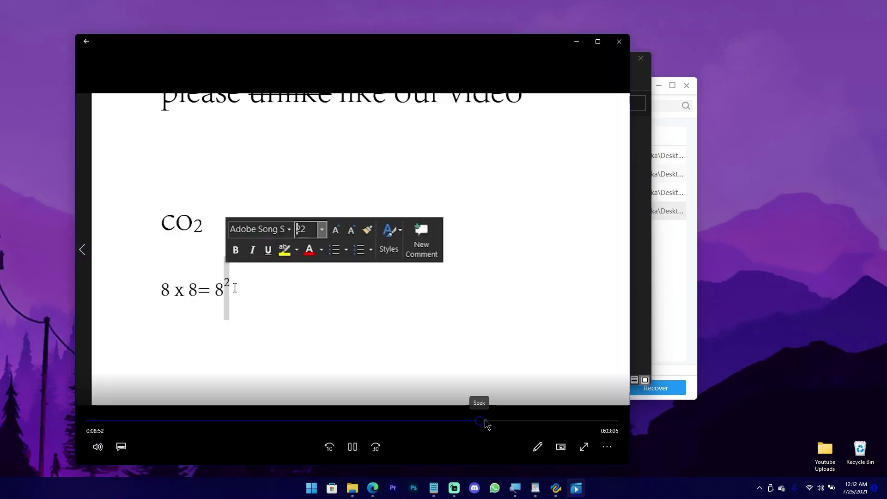
pyautogui.click(521, 421)
pyautogui.click(619, 41)
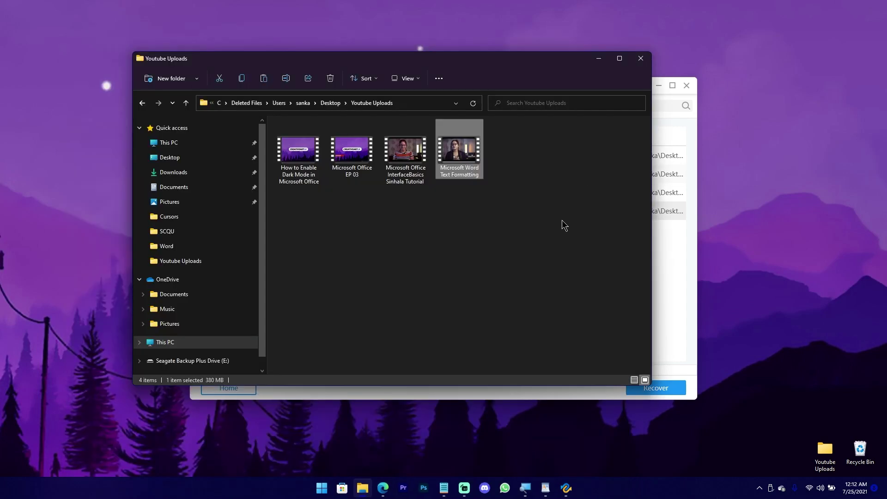